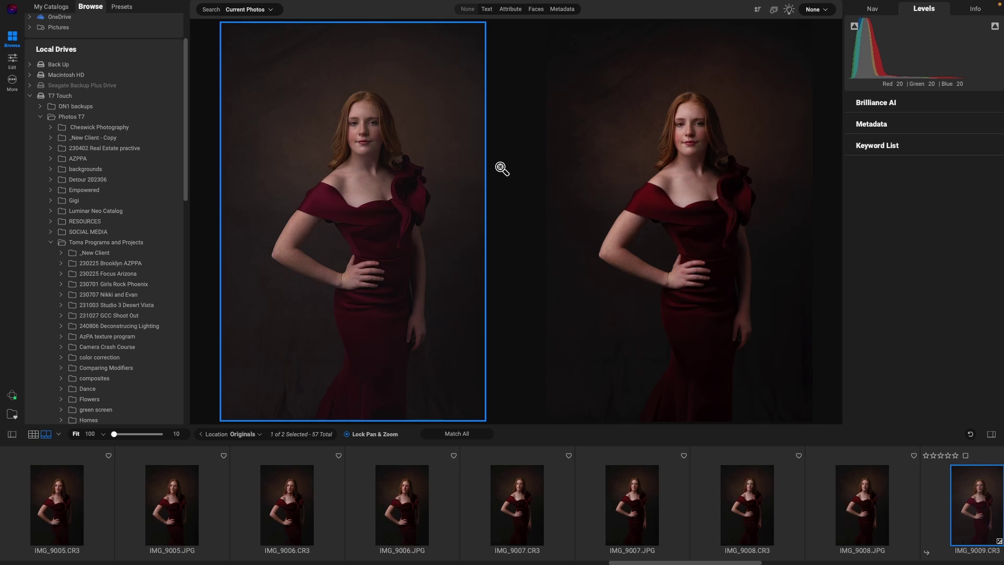
Step: Compare IMG_9009.CR3 and IMG_9009.JPG zoomed in on the eyes and hair, then return to Grid view
scroll(627, 502, right, 5)
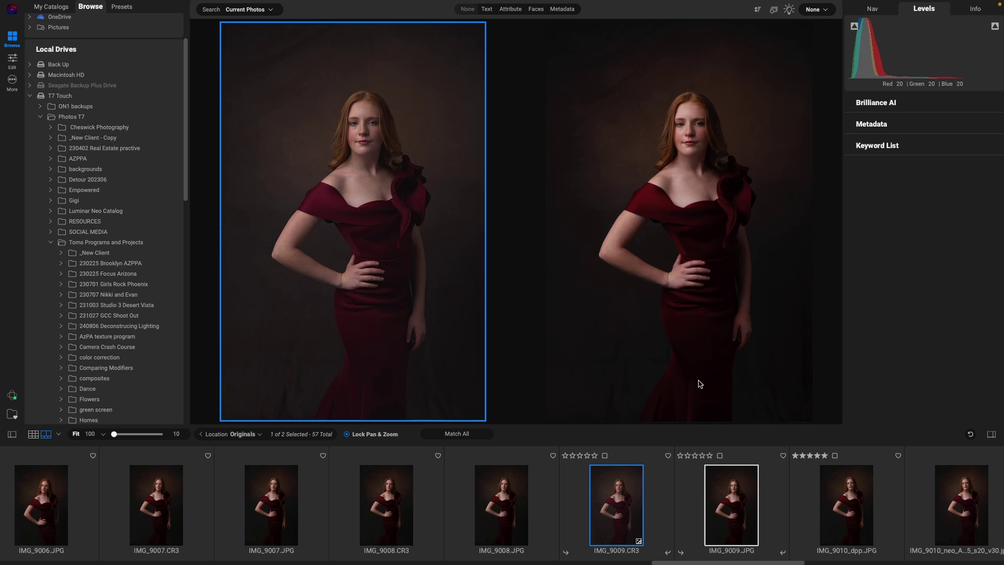
click(366, 145)
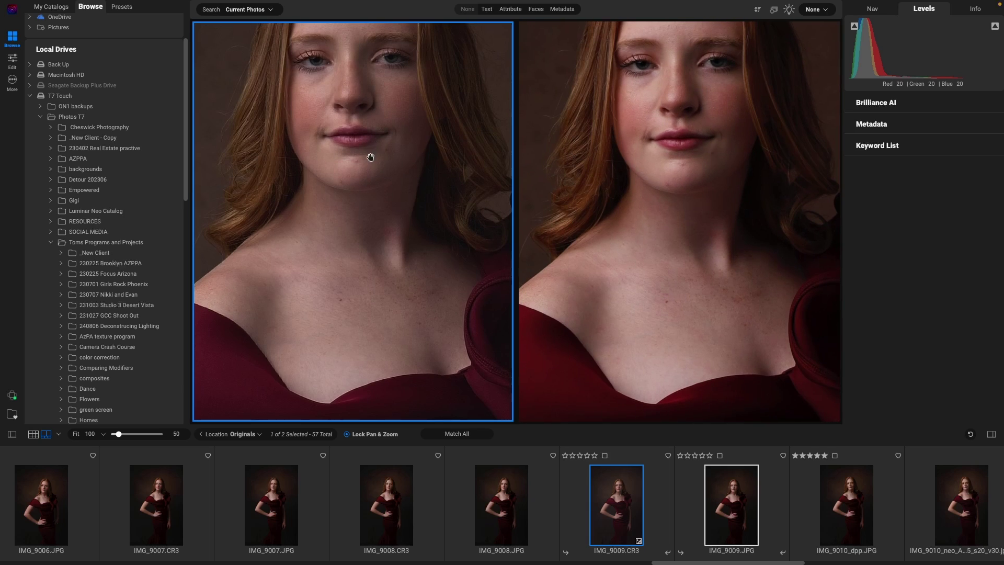
drag(371, 152, 359, 256)
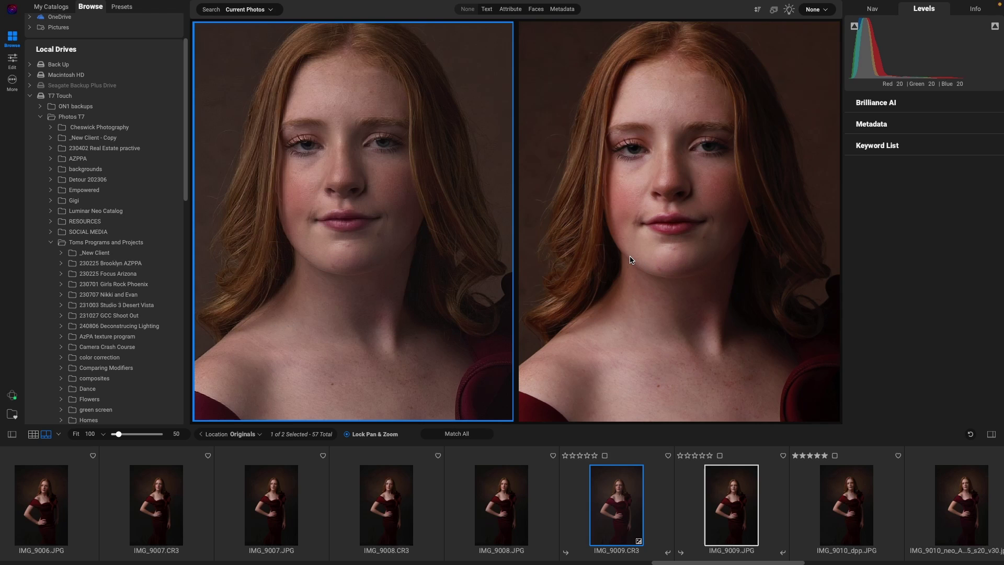
click(33, 435)
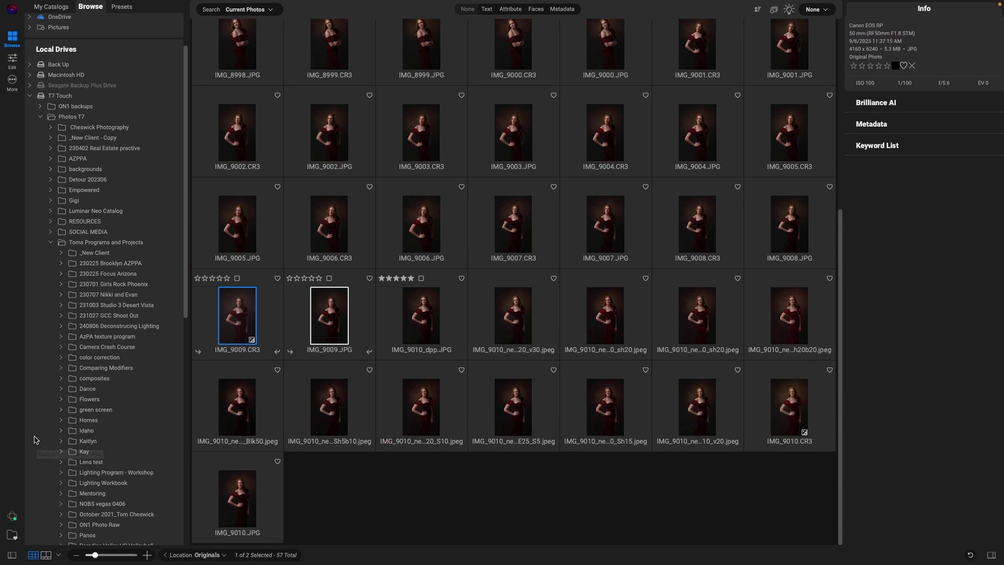
Step: Group each RAW with its JPG via File > Group RAW Plus JPG, then open IMG_8998.CR3 full-size
click(116, 6)
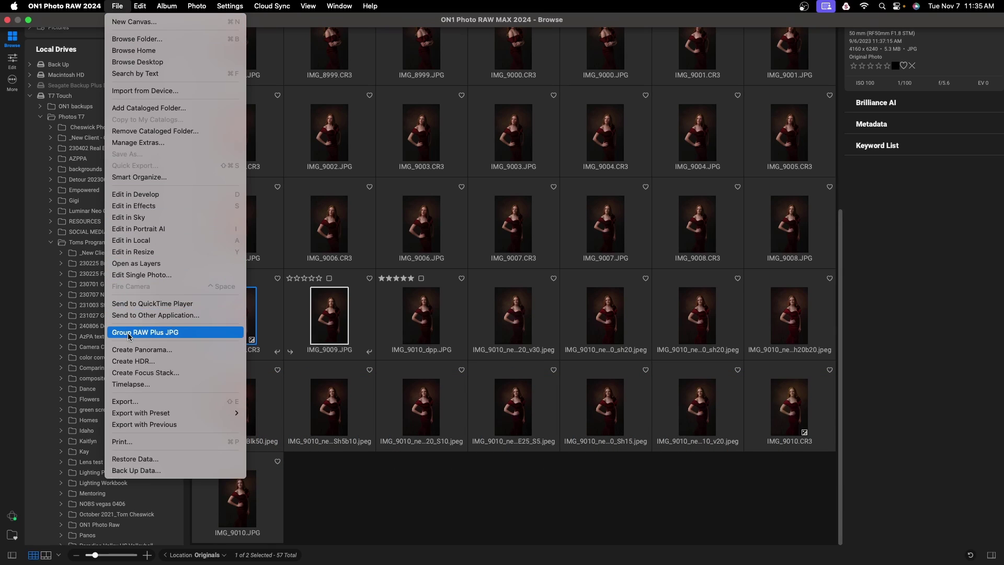
click(145, 331)
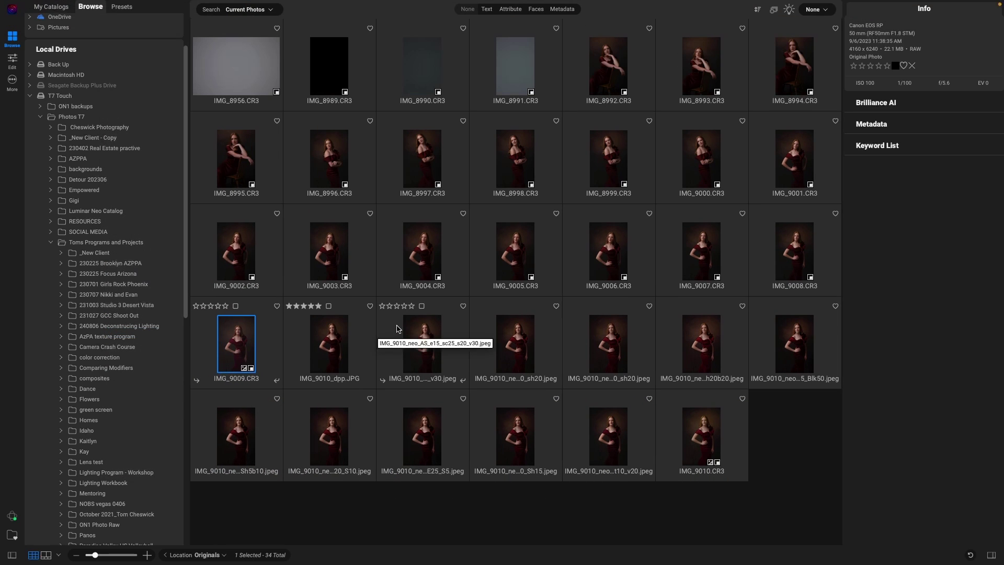
double_click(518, 160)
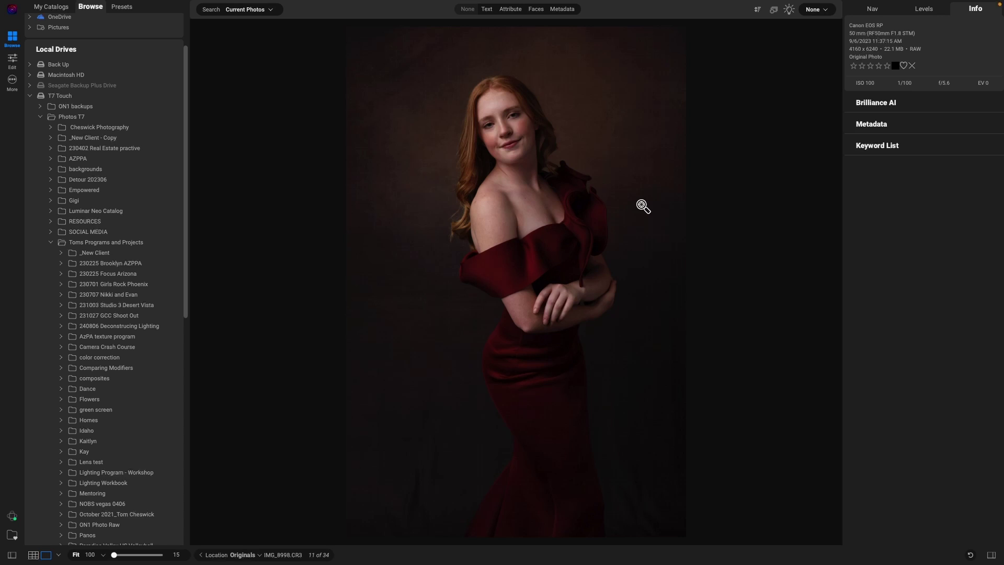
Step: Switch IMG_8998.CR3 from Browse into the Develop (Edit) module with Cmd+2
key(super+2)
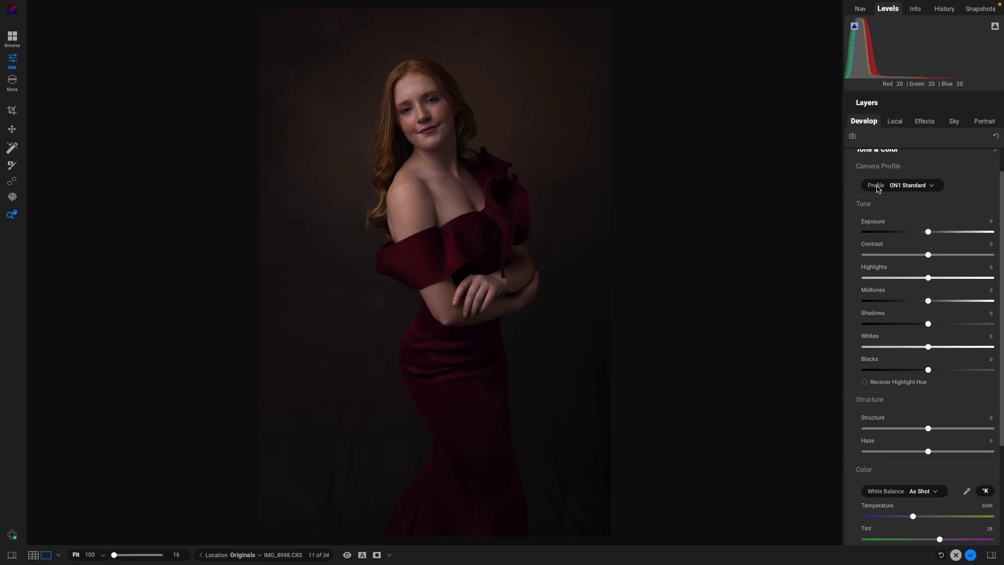
Step: Try Canon EOS RP Camera Neutral.dcp with Midtones at 15, then switch to Camera Faithful.dcp
click(933, 187)
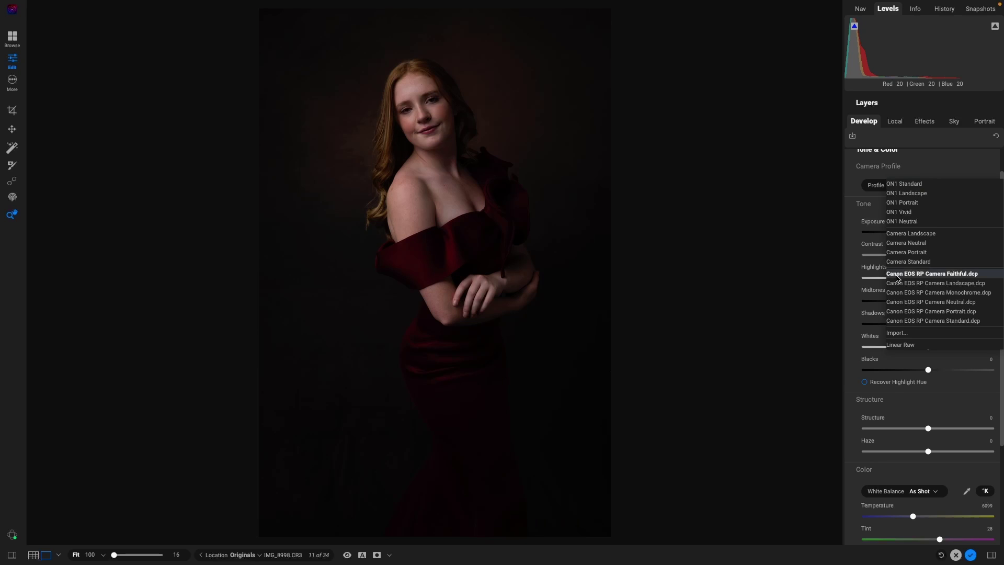
click(908, 303)
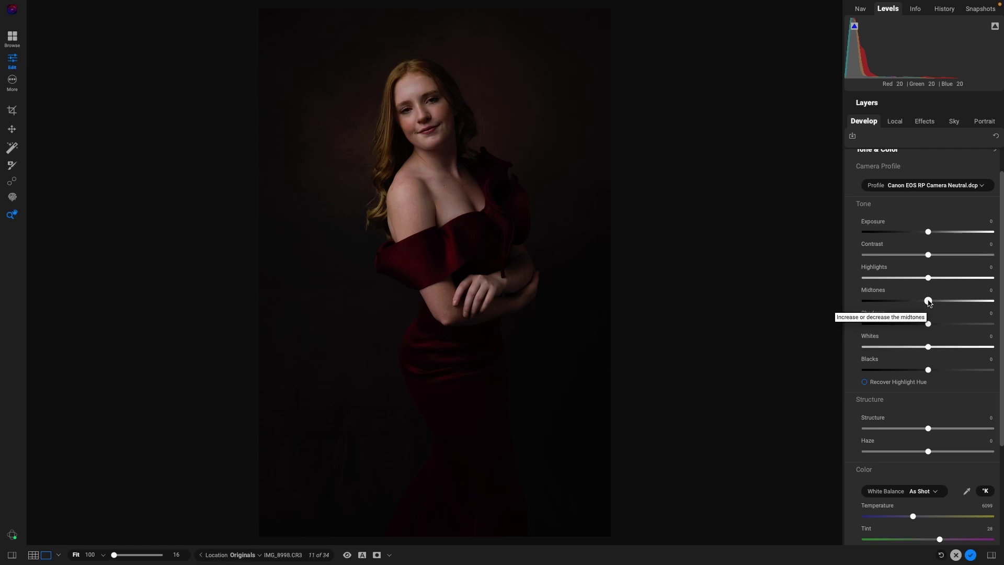
drag(928, 302, 937, 302)
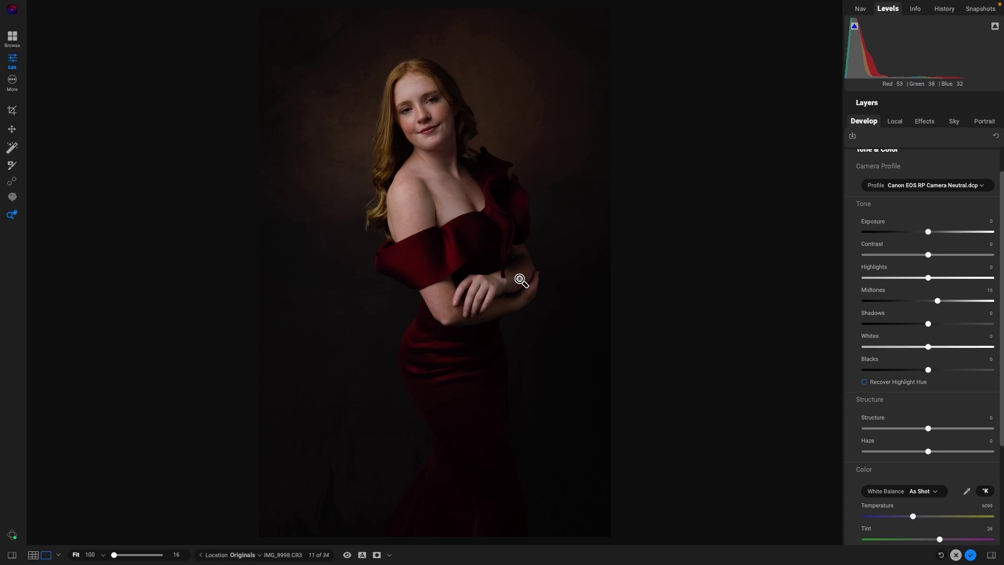
click(881, 186)
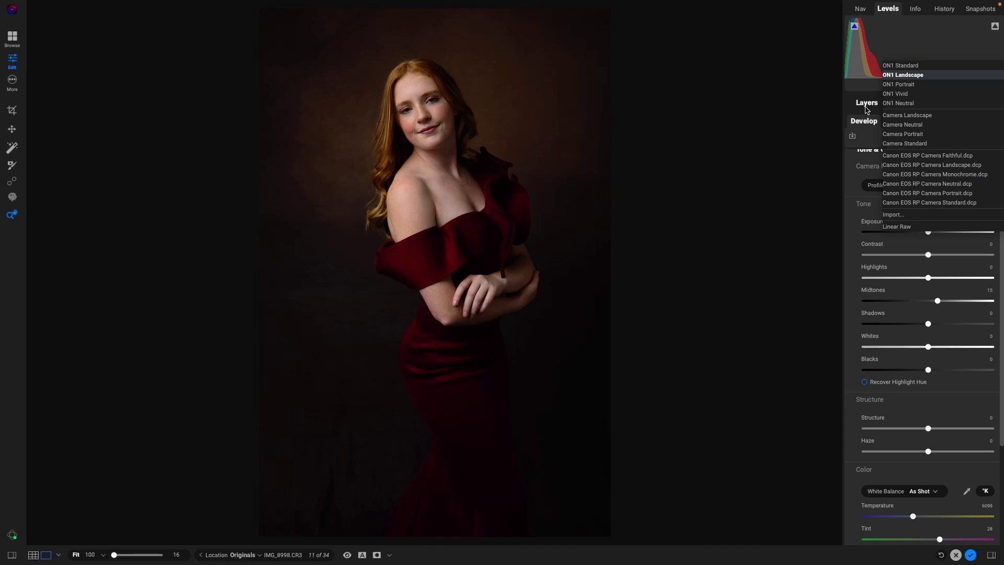
click(896, 155)
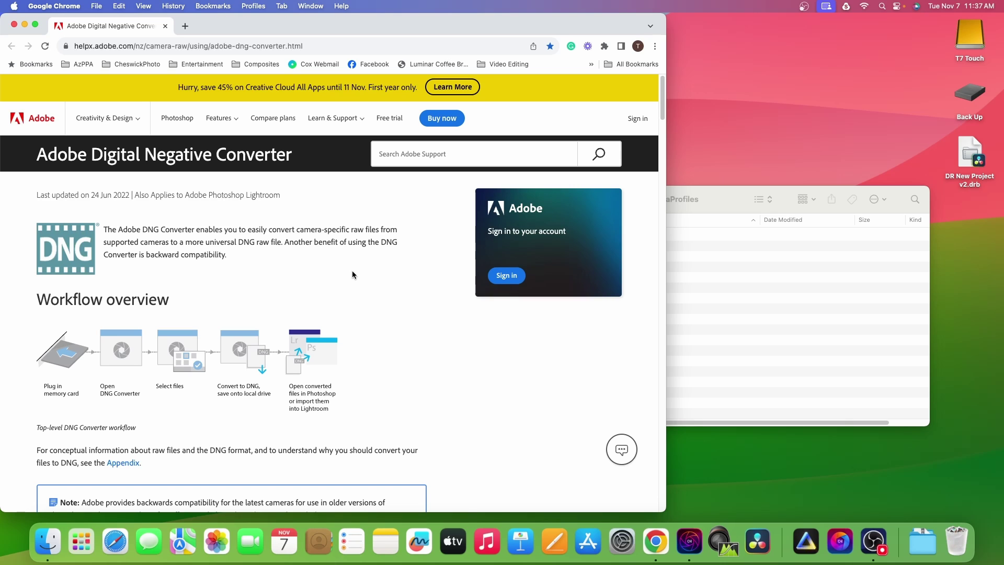
Step: Scroll the DNG Converter help page down to its download table, then bring forward the Canon EOS RP Finder folder
scroll(352, 274, down, 2)
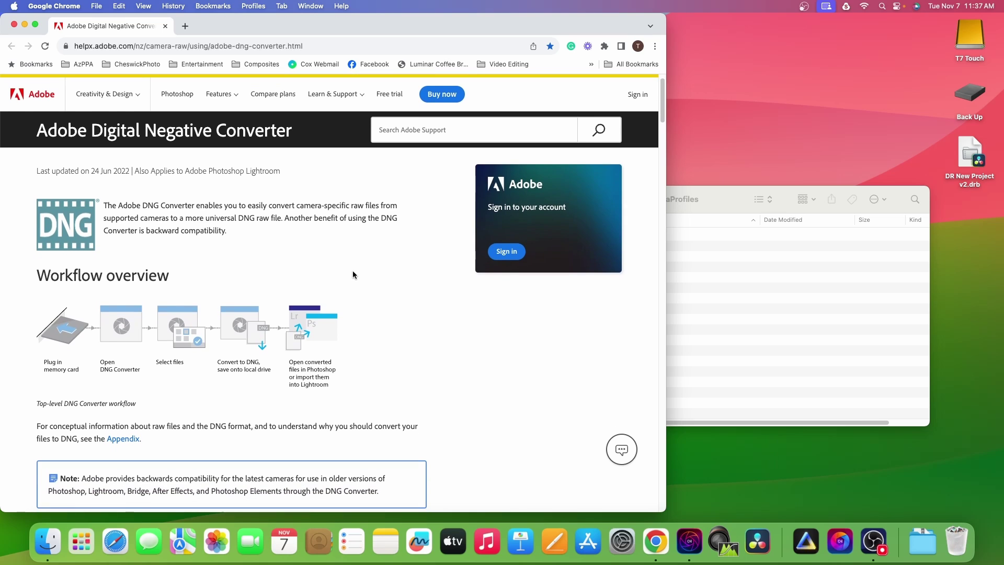
scroll(366, 266, down, 3)
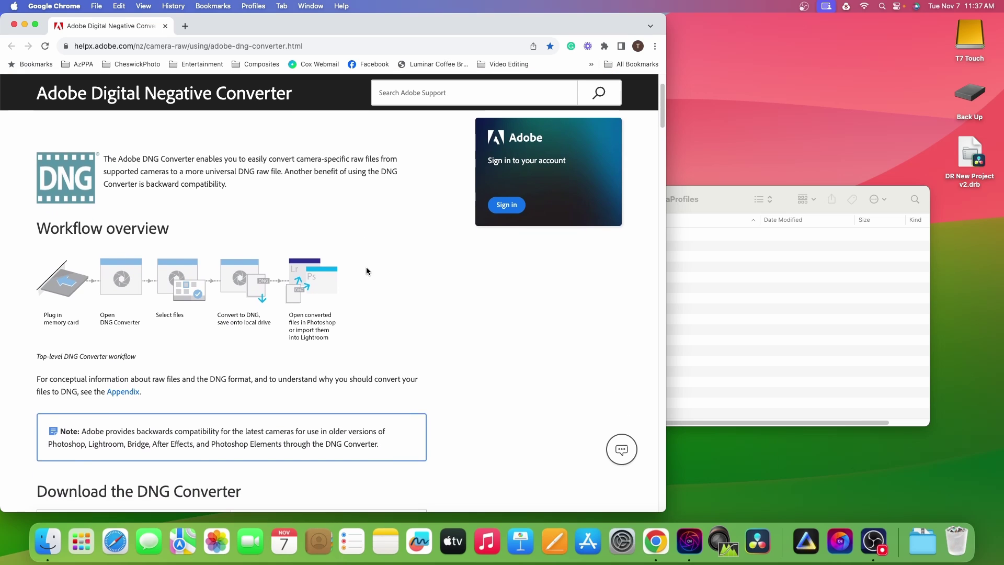
scroll(366, 267, down, 10)
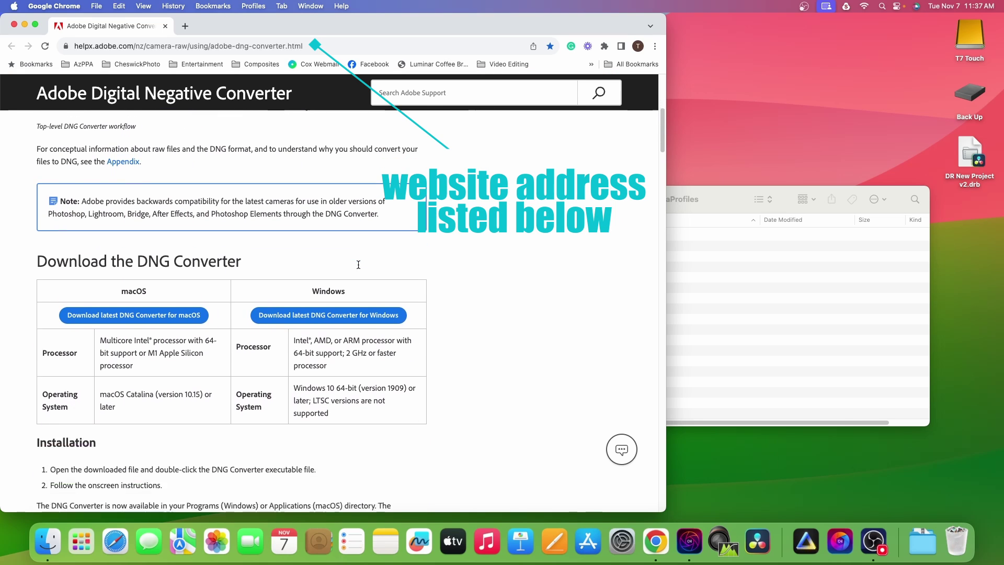
scroll(358, 264, down, 1)
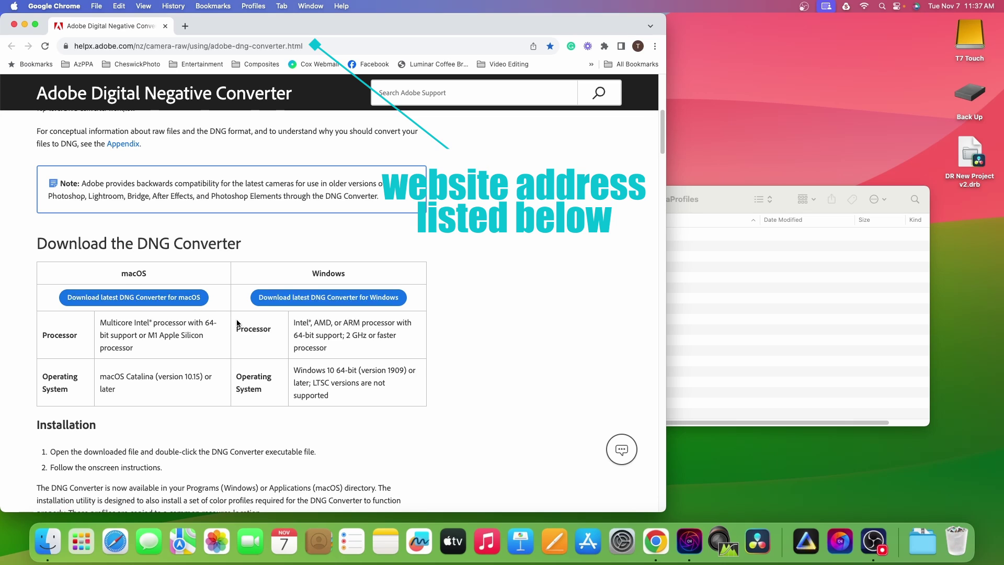
key(super+Tab)
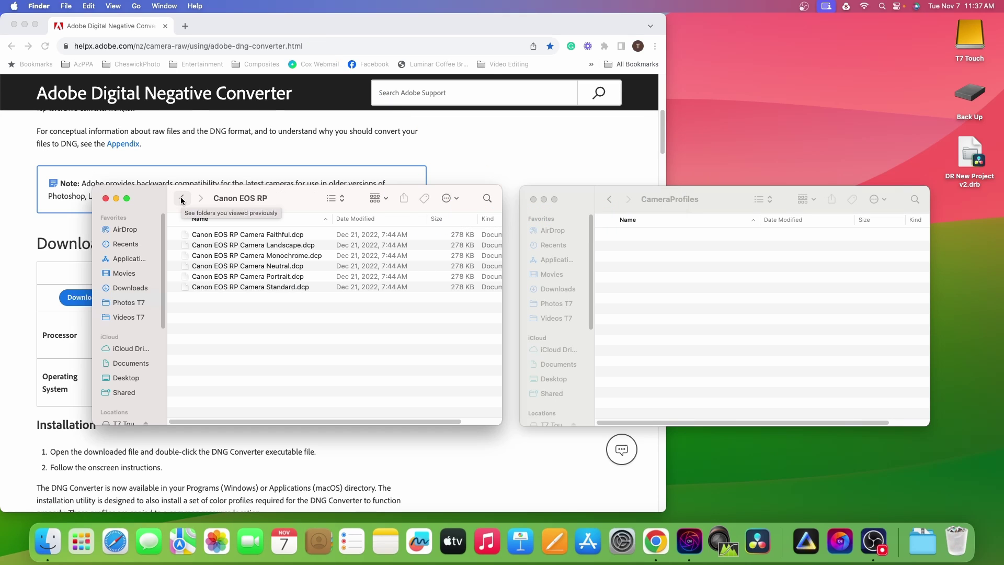
click(181, 199)
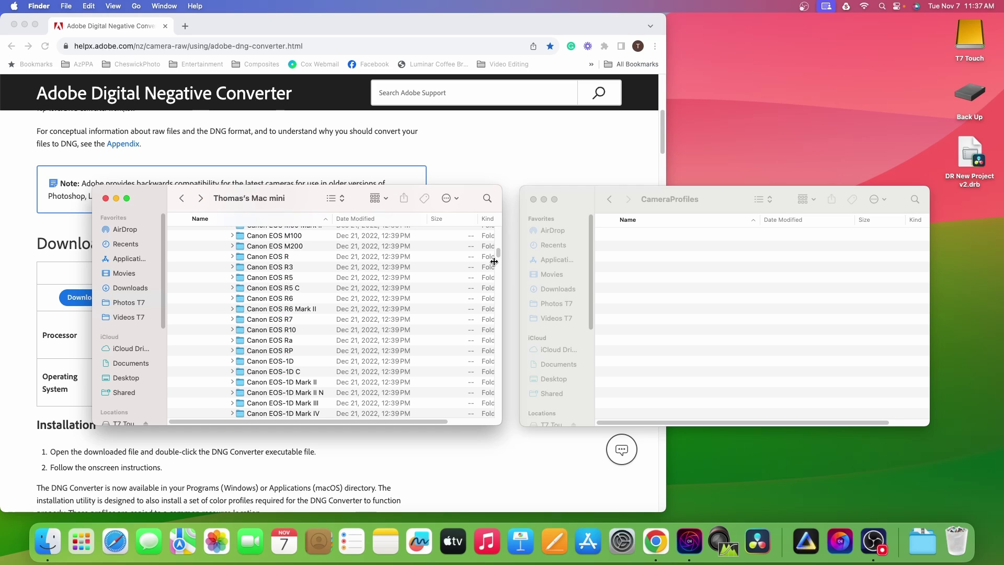
scroll(256, 295, up, 10)
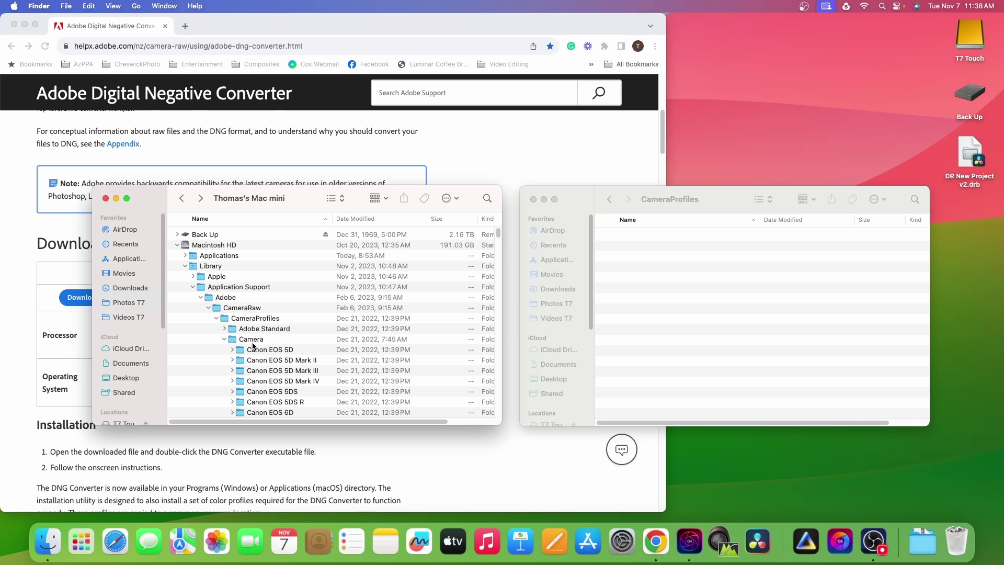
scroll(297, 355, down, 10)
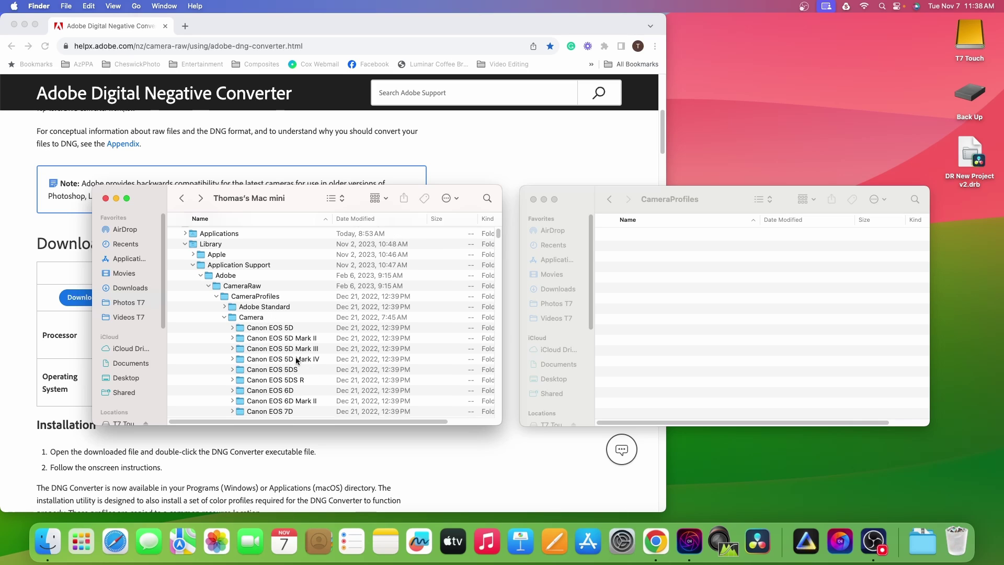
scroll(296, 354, down, 10)
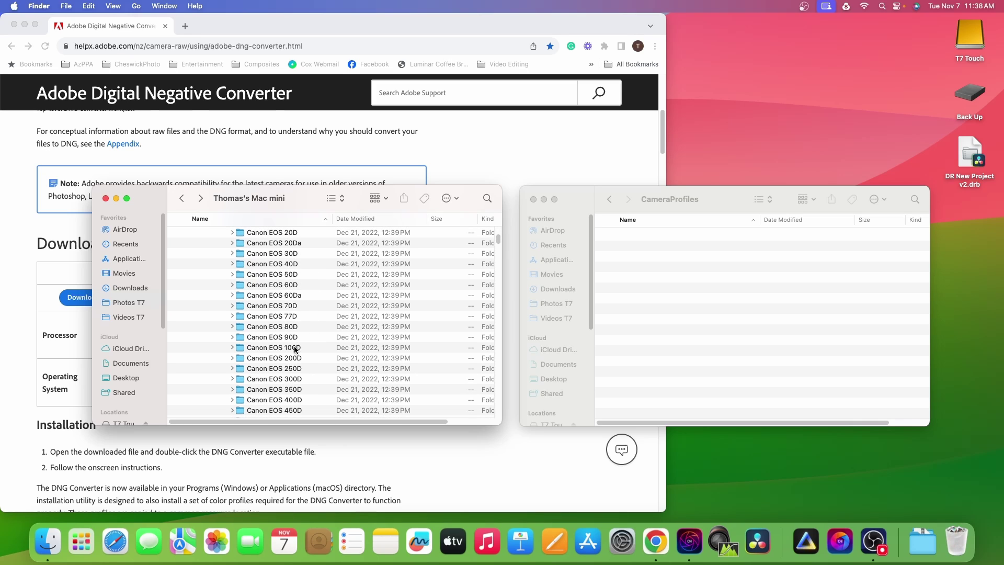
scroll(294, 347, down, 10)
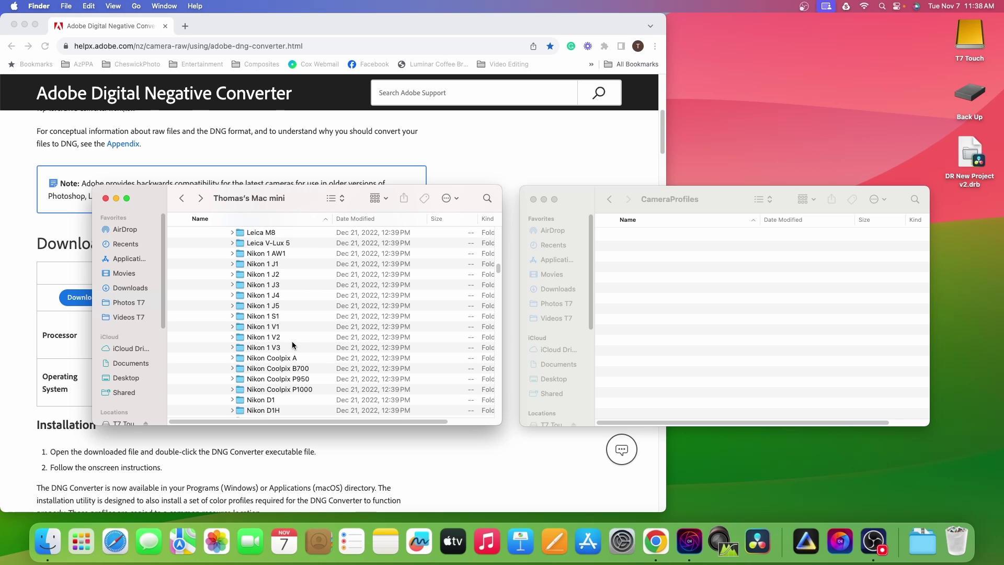
scroll(293, 342, down, 10)
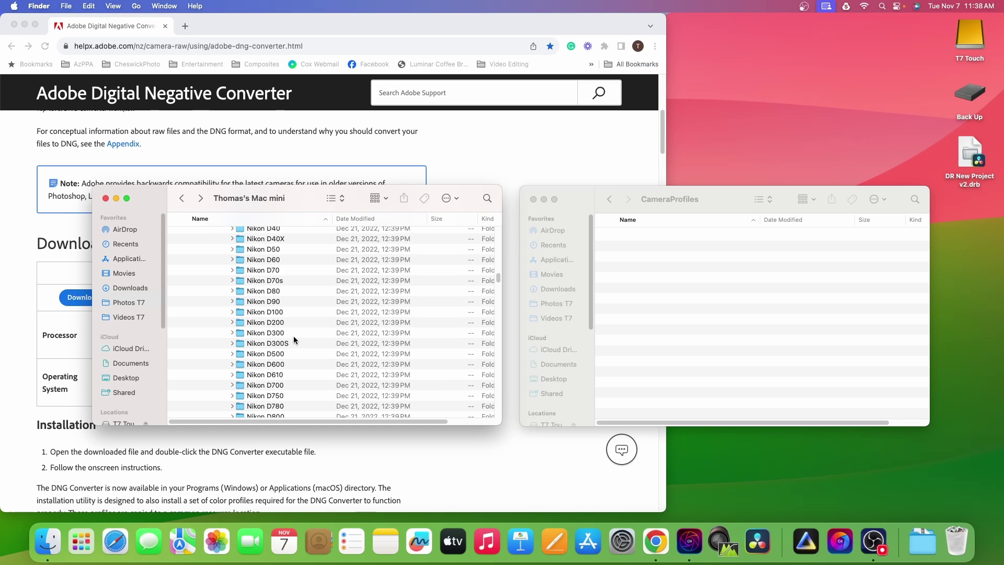
scroll(299, 340, down, 10)
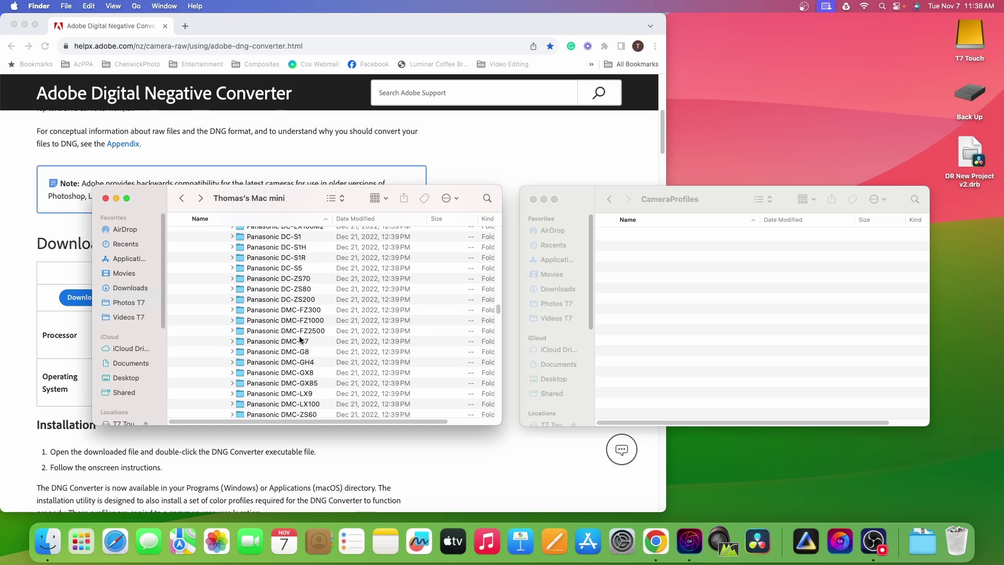
scroll(301, 339, down, 5)
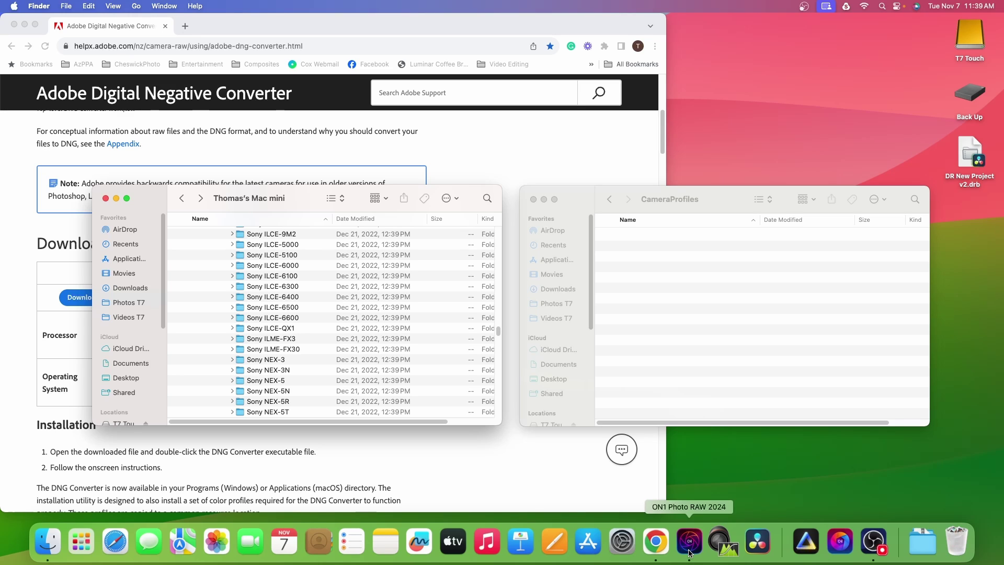
Step: Return to ON1, leave Edit for Browse, and open DSC_8164.NEF from Originals for editing
click(840, 543)
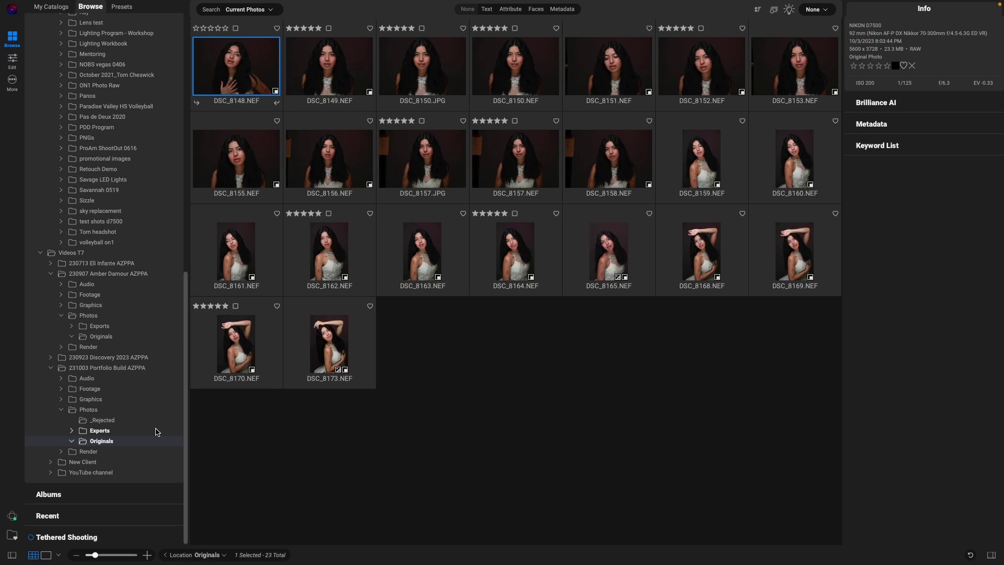
click(970, 555)
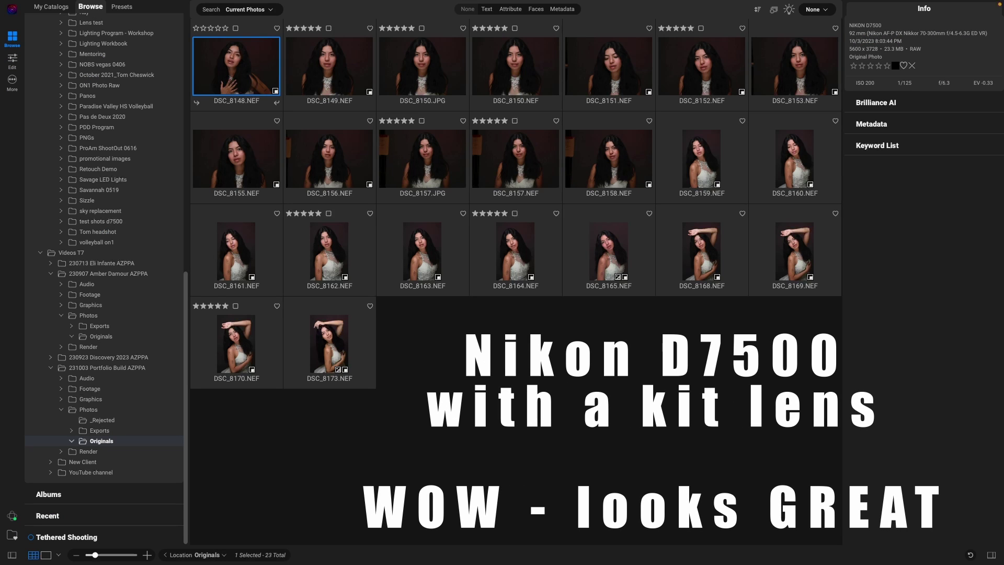
click(513, 260)
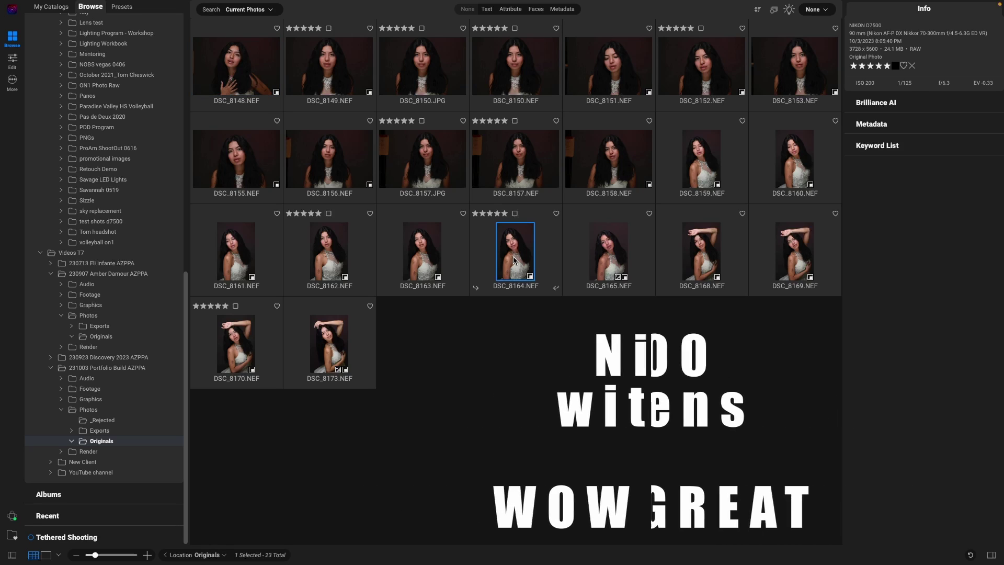
double_click(513, 259)
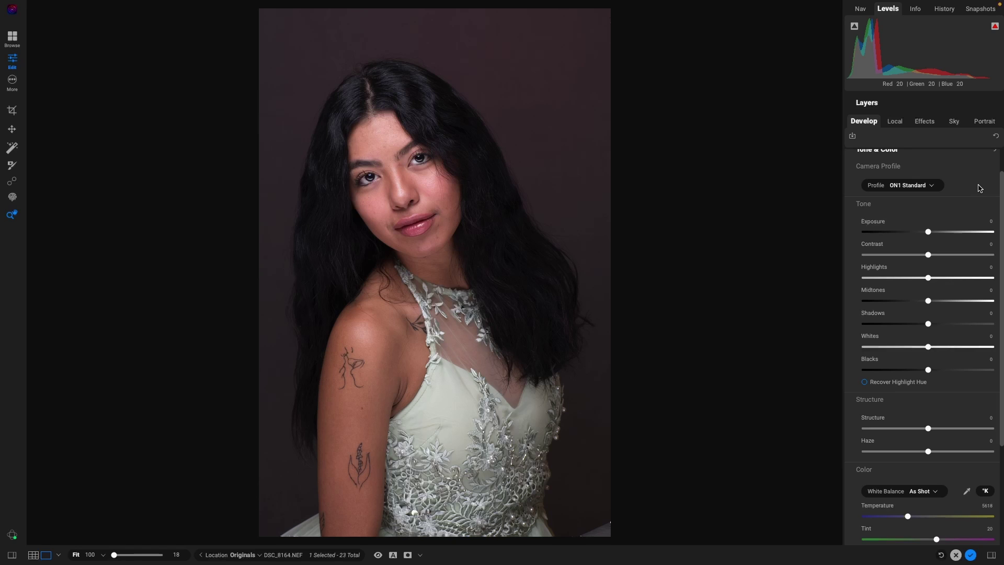
Step: Apply the Nikon D7500 Camera Standard.dcp profile to DSC_8164.NEF and lower its exposure slightly
click(933, 187)
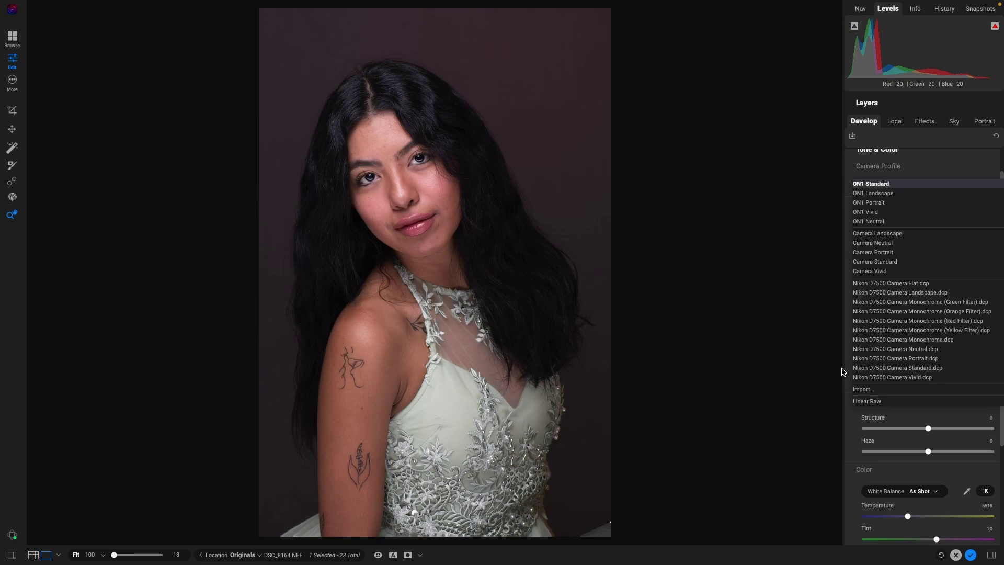
click(858, 368)
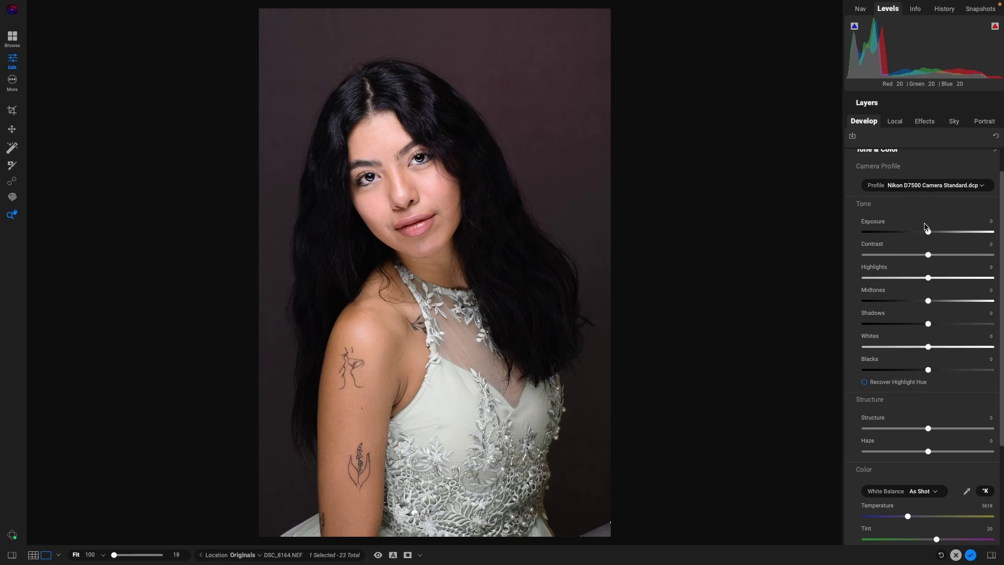
drag(928, 236, 924, 236)
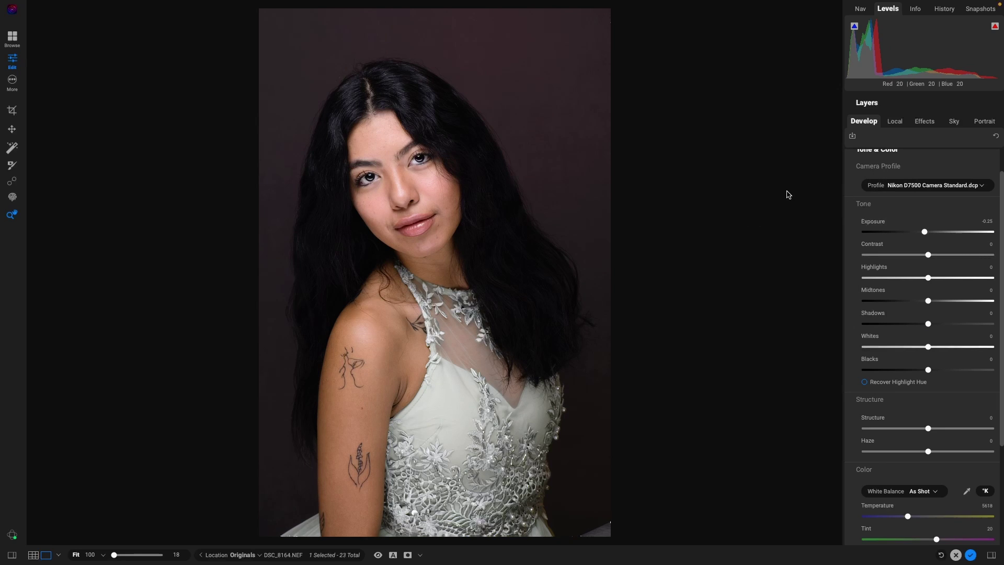
Step: Check the face at 100%, then select DSC_8165.NEF alongside it in the grid
click(490, 196)
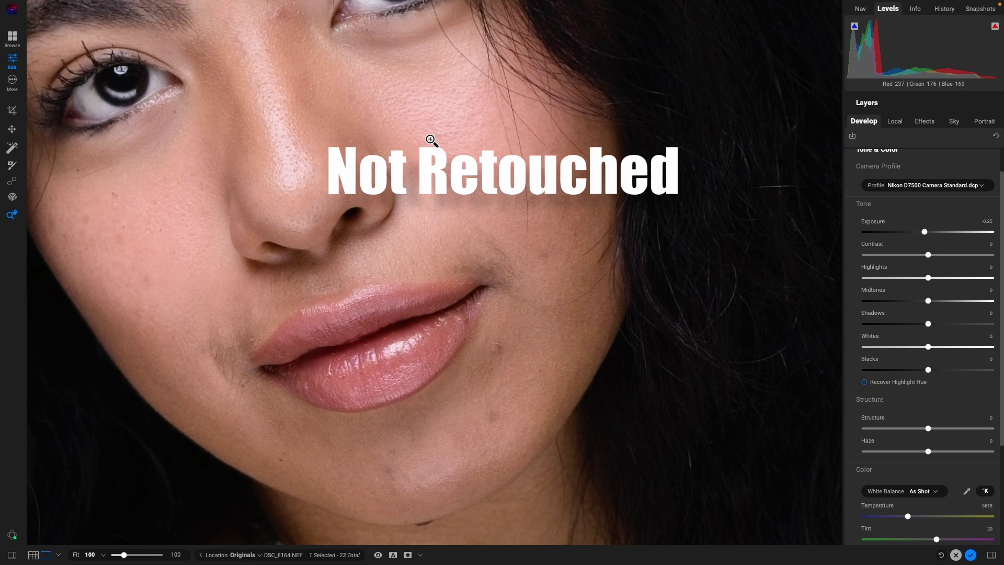
key(ctrl+0)
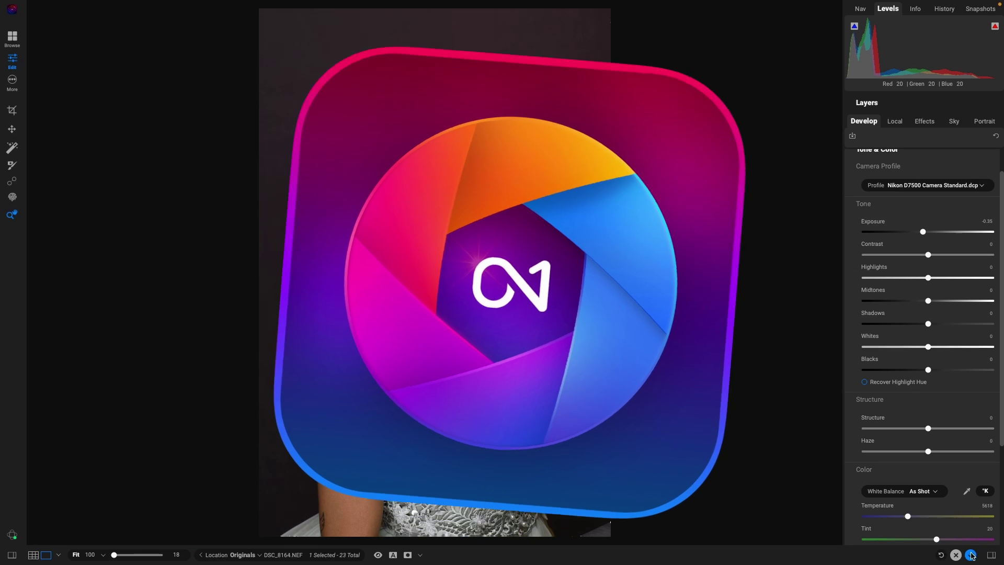
key(g)
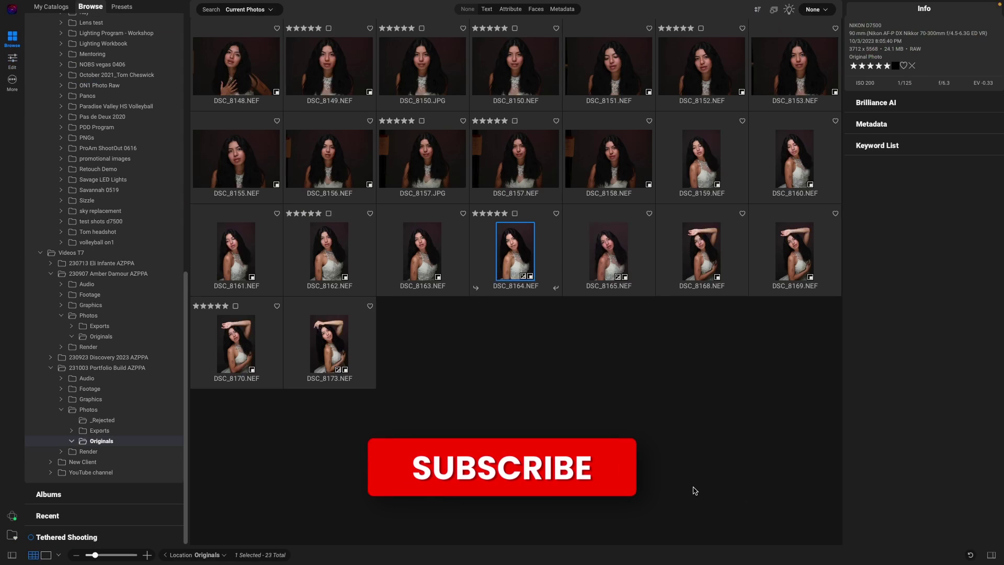
ctrl+click(613, 248)
key(c)
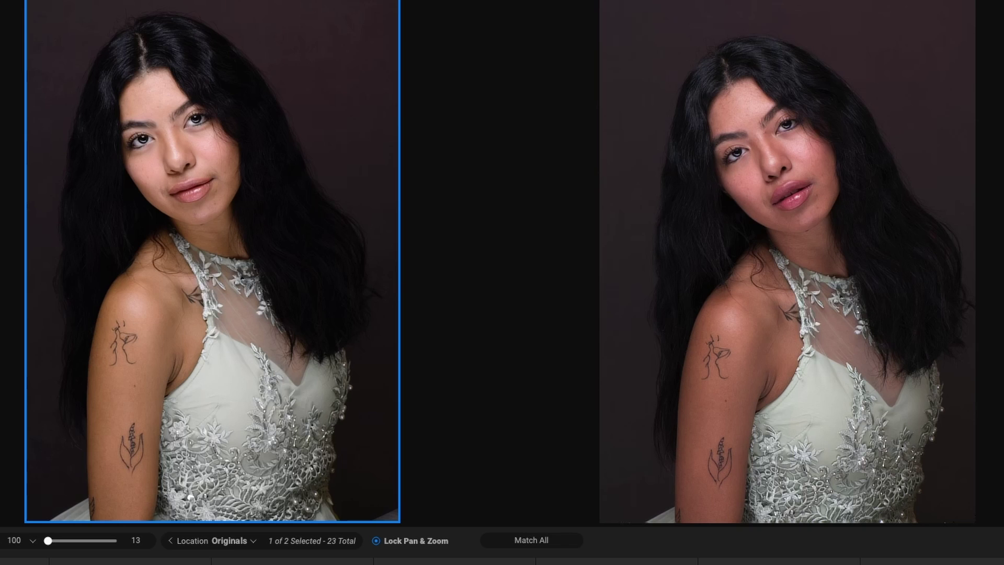